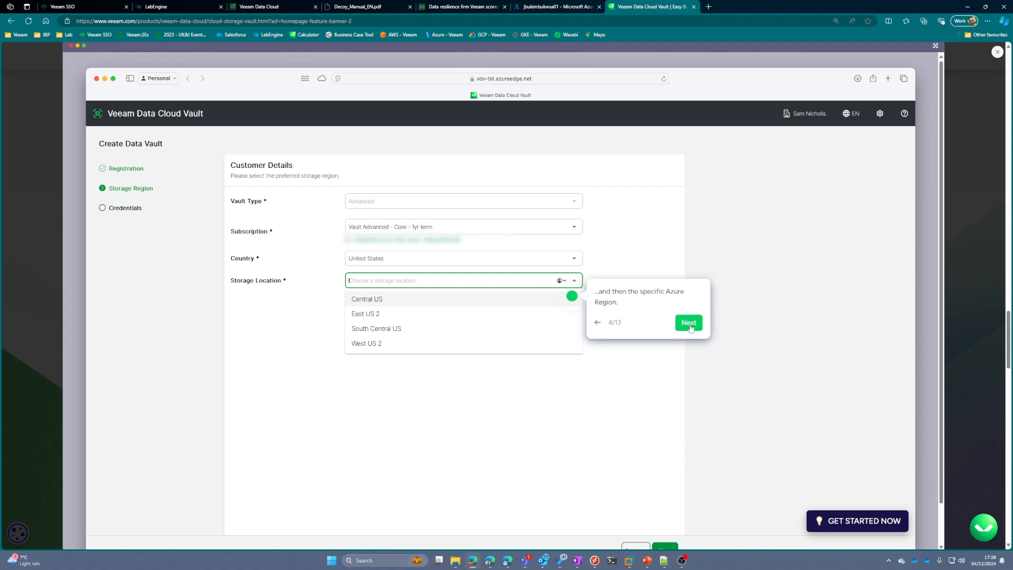
Step: Advance the Veeam Data Cloud Vault setup tour past the Azure region selection and storage account credentials pages
{"action": "left_click", "coordinate": [690, 327]}
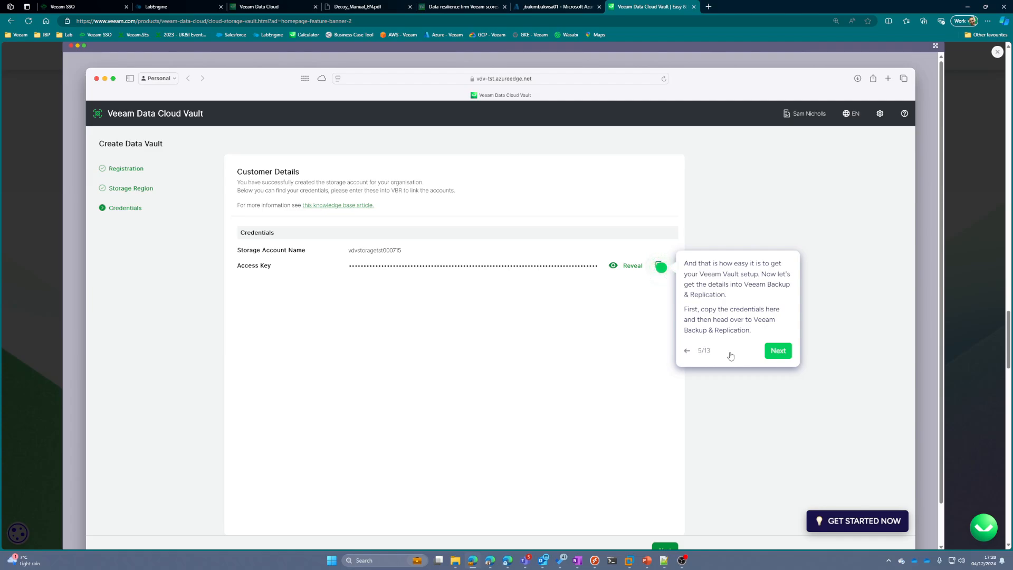
{"action": "left_click", "coordinate": [777, 351]}
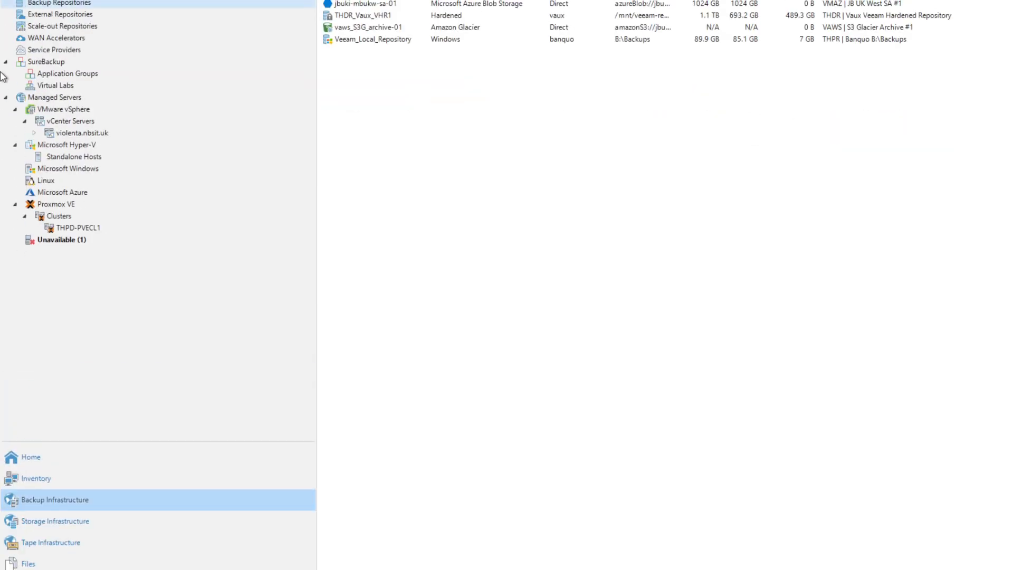
Step: Switch to Veeam Backup & Replication and start adding a Veeam Data Cloud Vault repository under Backup Repositories
{"action": "left_click", "coordinate": [81, 148]}
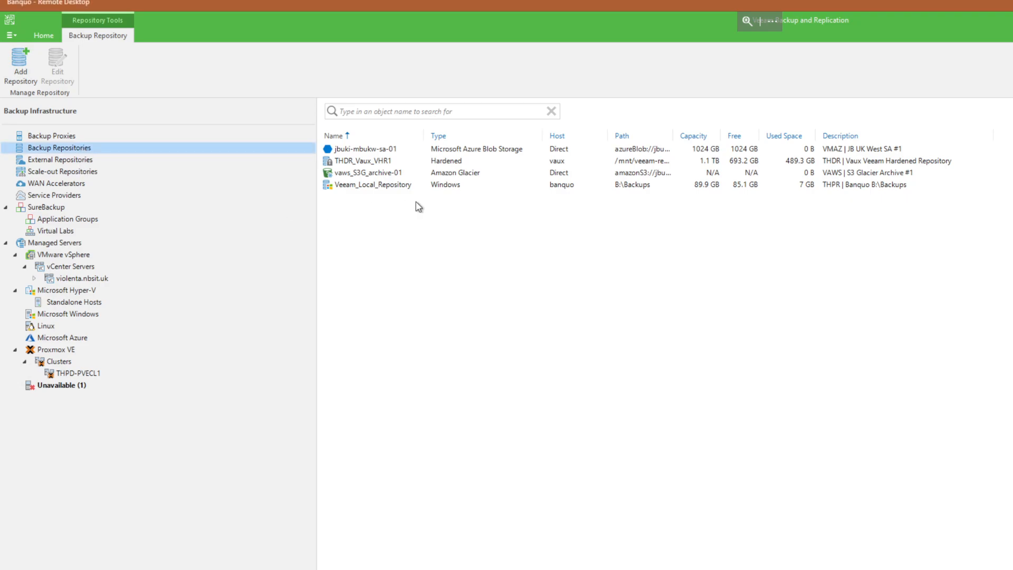
{"action": "right_click", "coordinate": [420, 222]}
{"action": "left_click", "coordinate": [449, 232]}
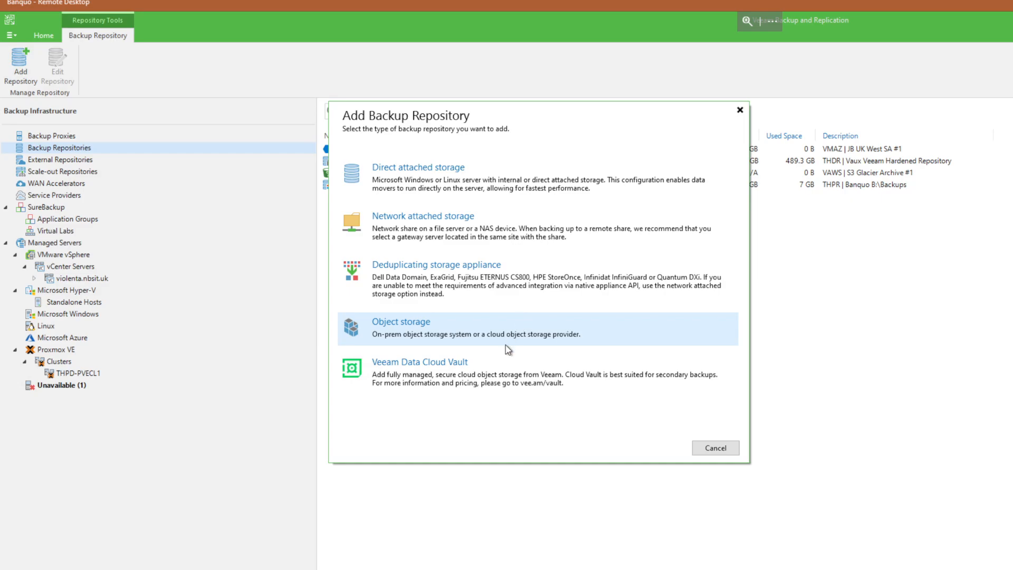
{"action": "left_click", "coordinate": [432, 372]}
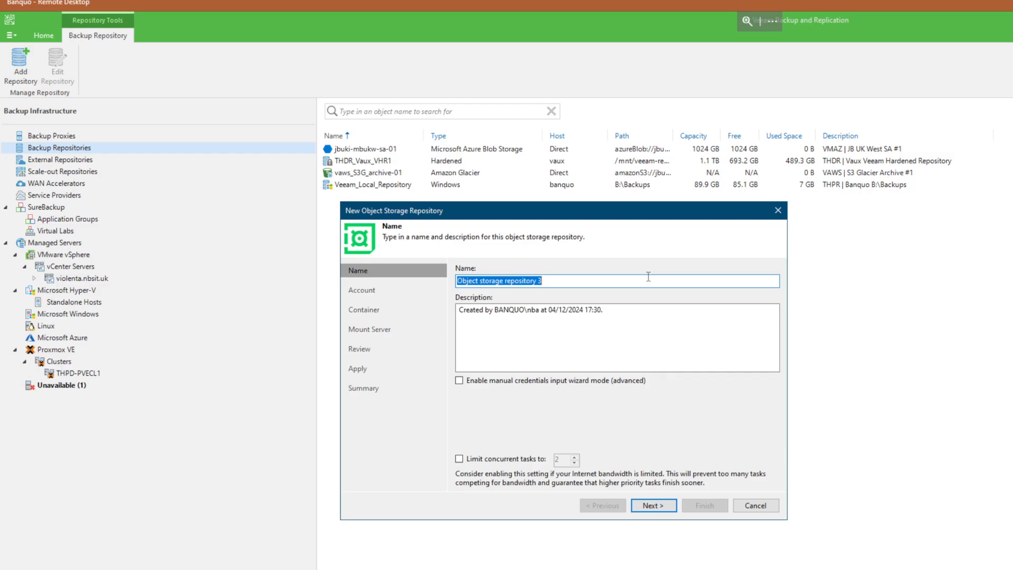
Step: Name the repository VeeamSE-VDC-Vault, describe it as "Veeam VDC Vault" and enable the manual credentials input wizard mode
{"action": "type", "text": "VeeamSE"}
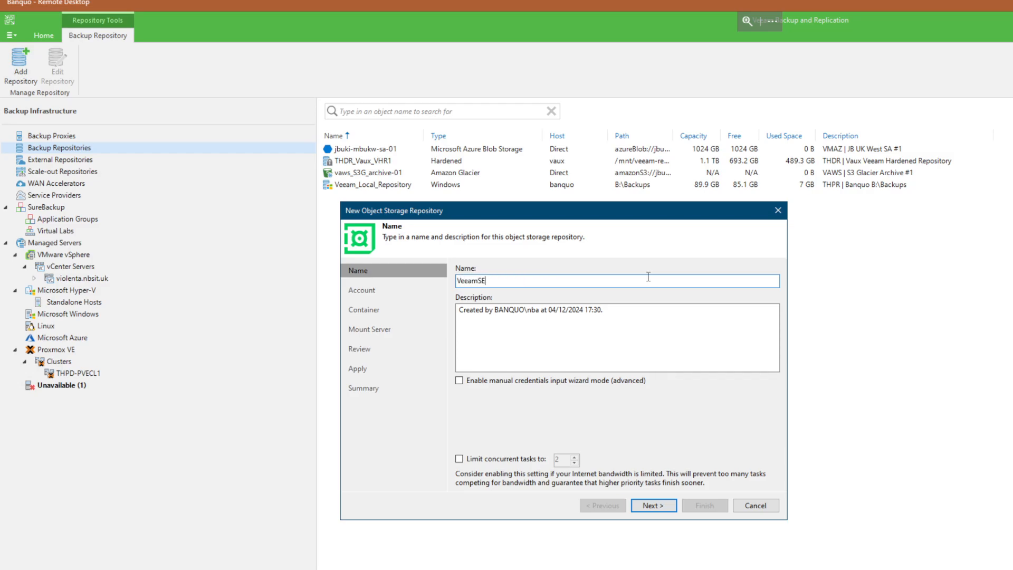
{"action": "type", "text": "-VDC-Vault"}
{"action": "key", "text": "Tab"}
{"action": "type", "text": "Veeam DC"}
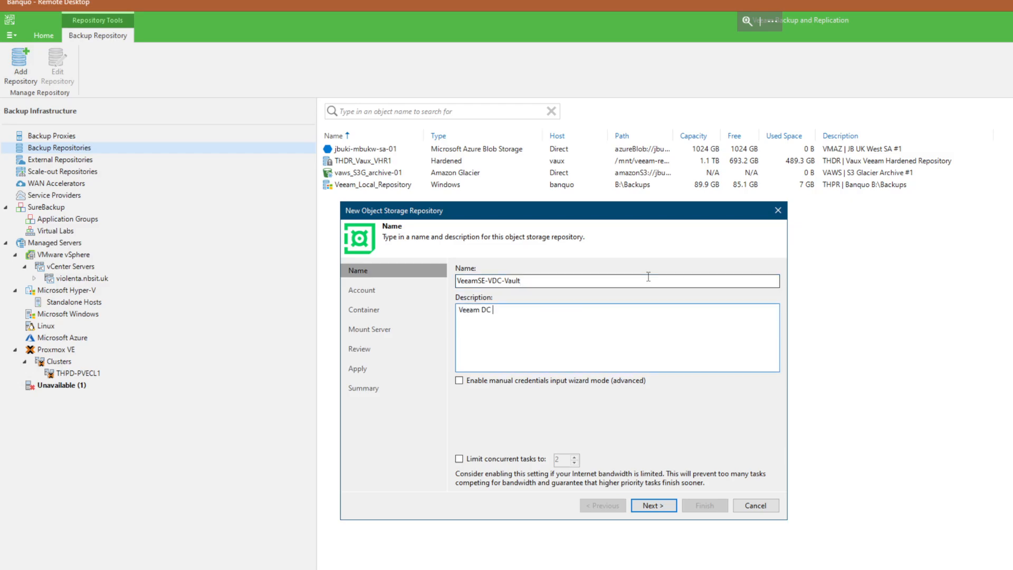
{"action": "key", "text": "BackSpace"}
{"action": "key", "text": "BackSpace"}
{"action": "key", "text": "BackSpace"}
{"action": "type", "text": "VDC Vault"}
{"action": "left_click", "coordinate": [587, 382]}
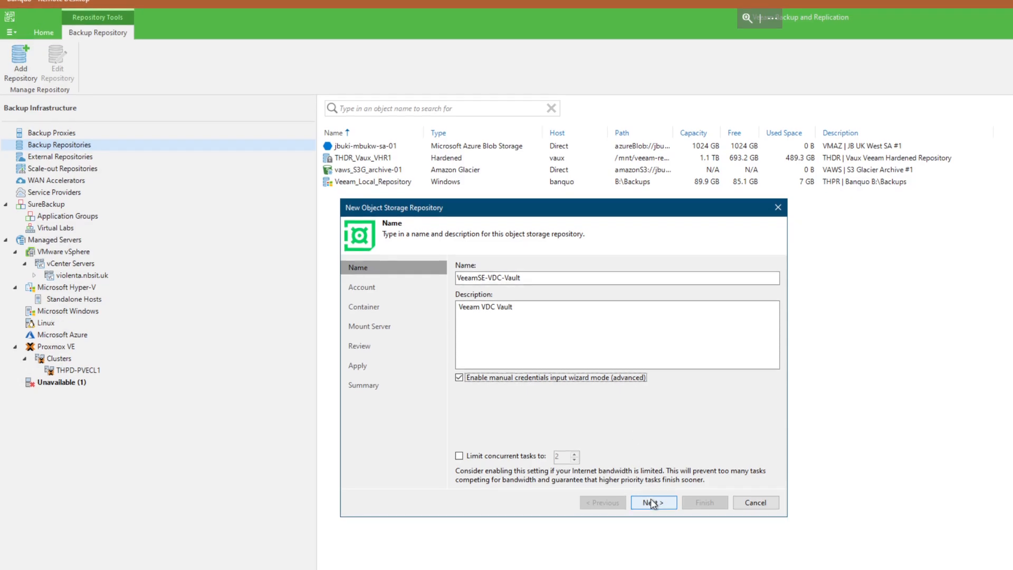
{"action": "left_click", "coordinate": [653, 503]}
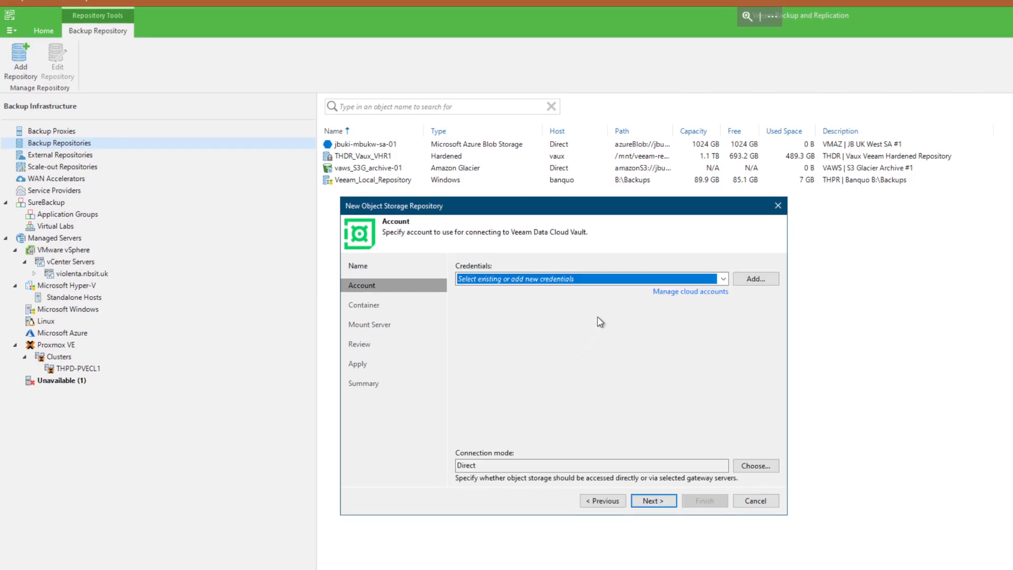
Step: Add Microsoft Azure storage account (shared key) credentials for the vault and accept the direct connection mode
{"action": "left_click", "coordinate": [761, 280]}
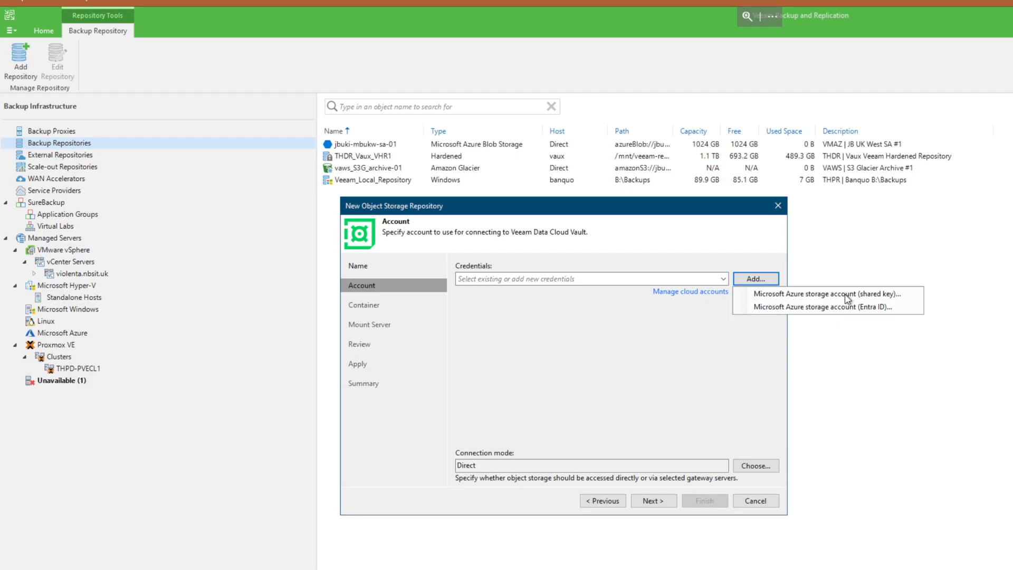
{"action": "left_click", "coordinate": [817, 297]}
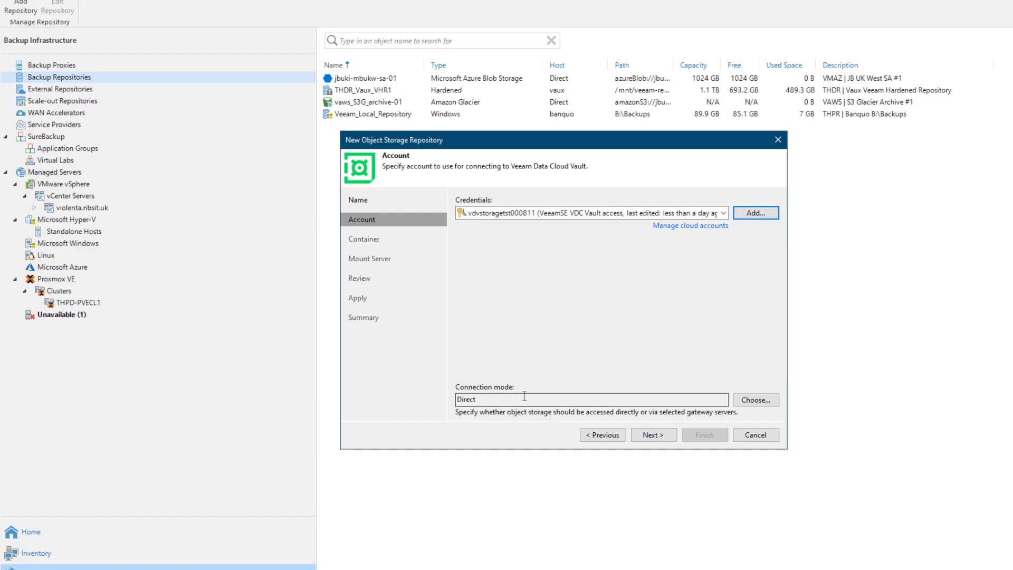
{"action": "left_click", "coordinate": [653, 435]}
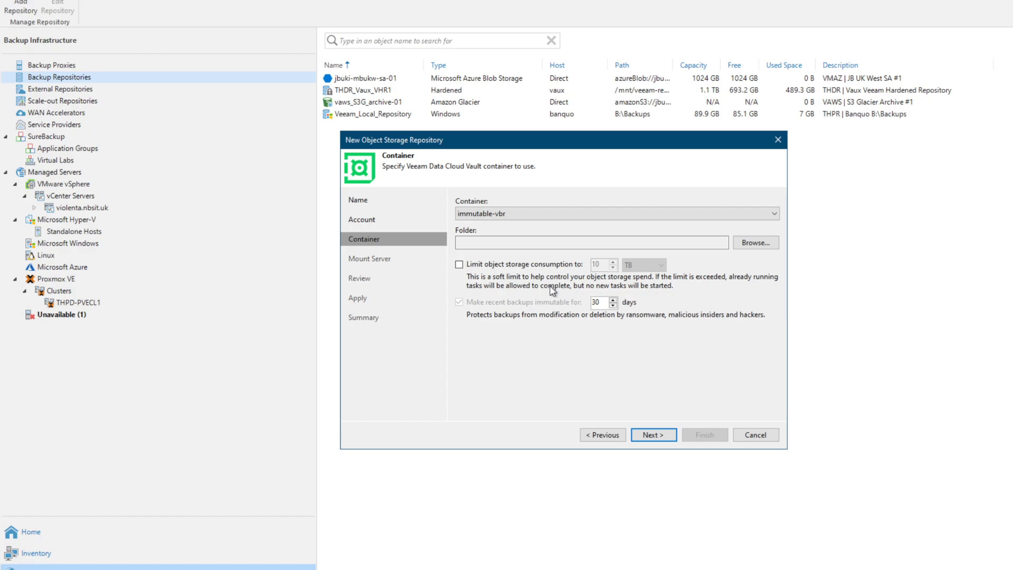
Step: Choose the JBUKI-THPR folder in the immutable-vbr container for the vault repository
{"action": "left_click", "coordinate": [565, 213]}
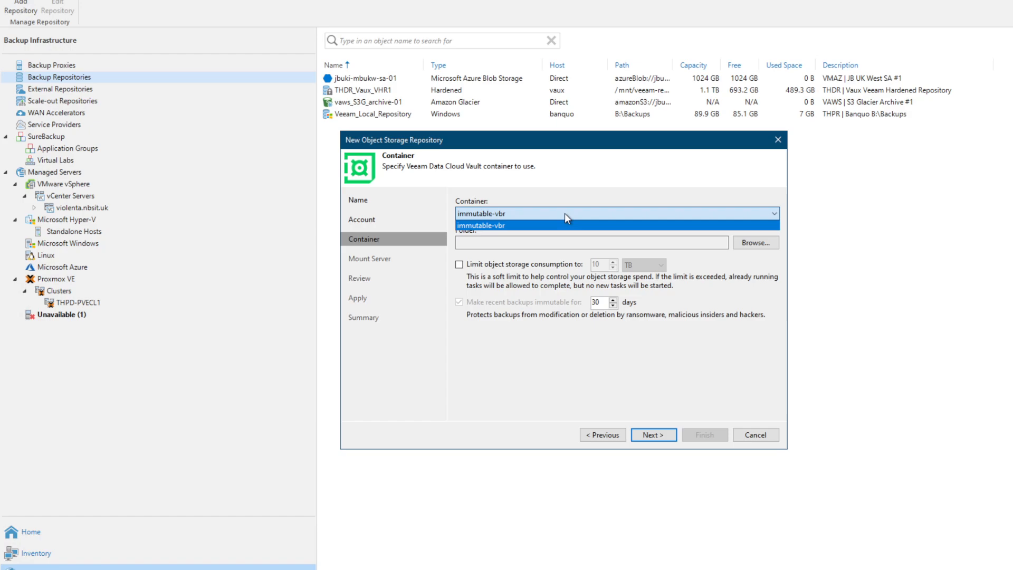
{"action": "left_click", "coordinate": [564, 213]}
{"action": "left_click", "coordinate": [535, 242]}
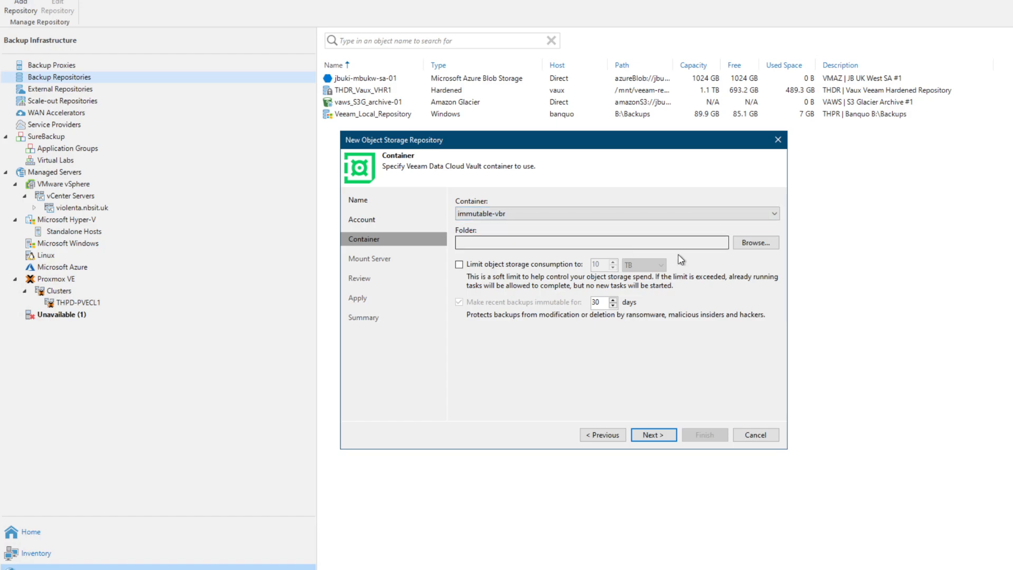
{"action": "left_click", "coordinate": [760, 247]}
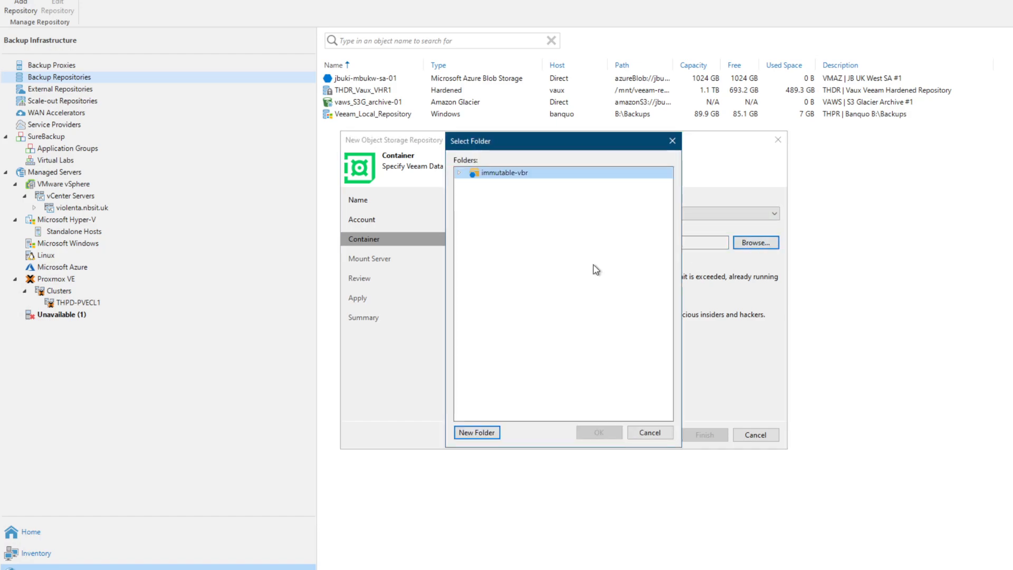
{"action": "left_click", "coordinate": [501, 197]}
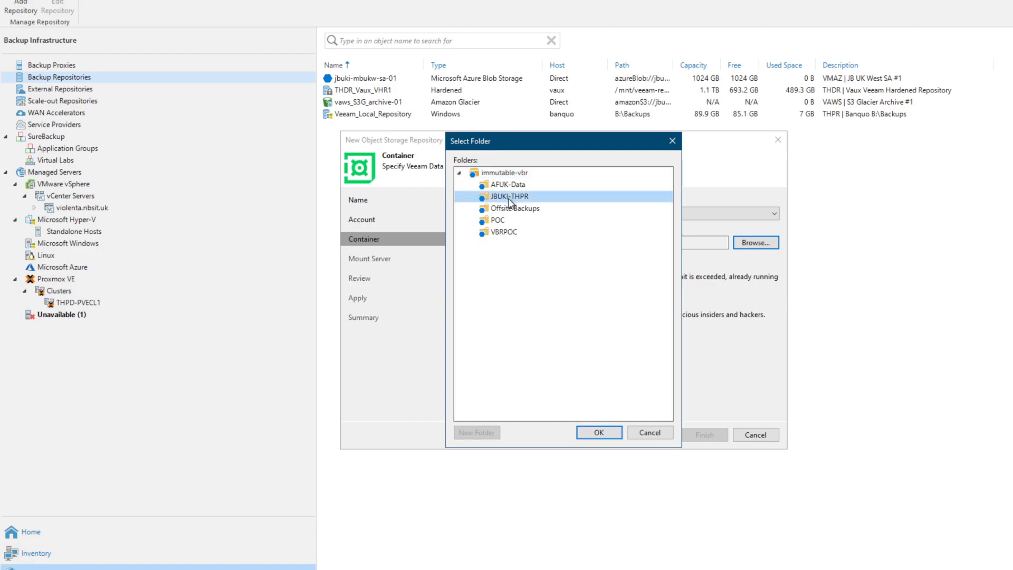
{"action": "left_click", "coordinate": [595, 433]}
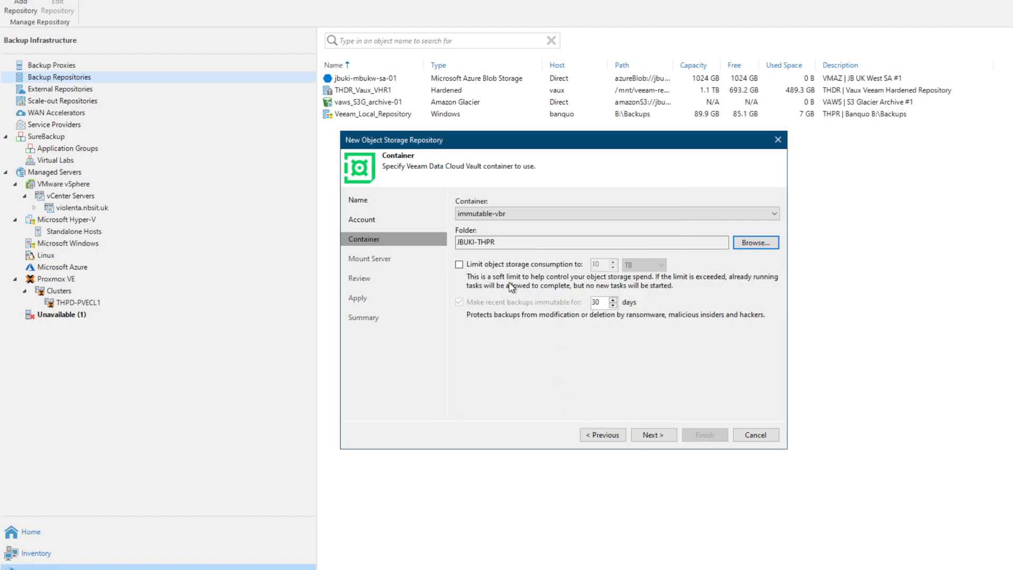
Step: Limit the repository's object storage consumption to 1 TB and set backup immutability to 7 days
{"action": "left_click", "coordinate": [459, 265]}
{"action": "key", "text": "BackSpace"}
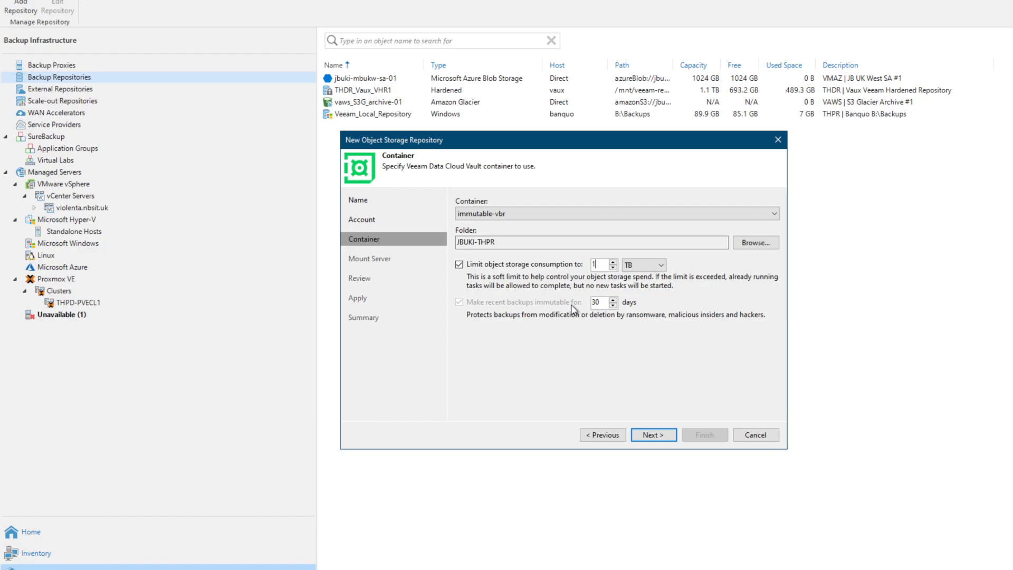
{"action": "double_click", "coordinate": [600, 303]}
{"action": "type", "text": "7"}
{"action": "left_click", "coordinate": [649, 433]}
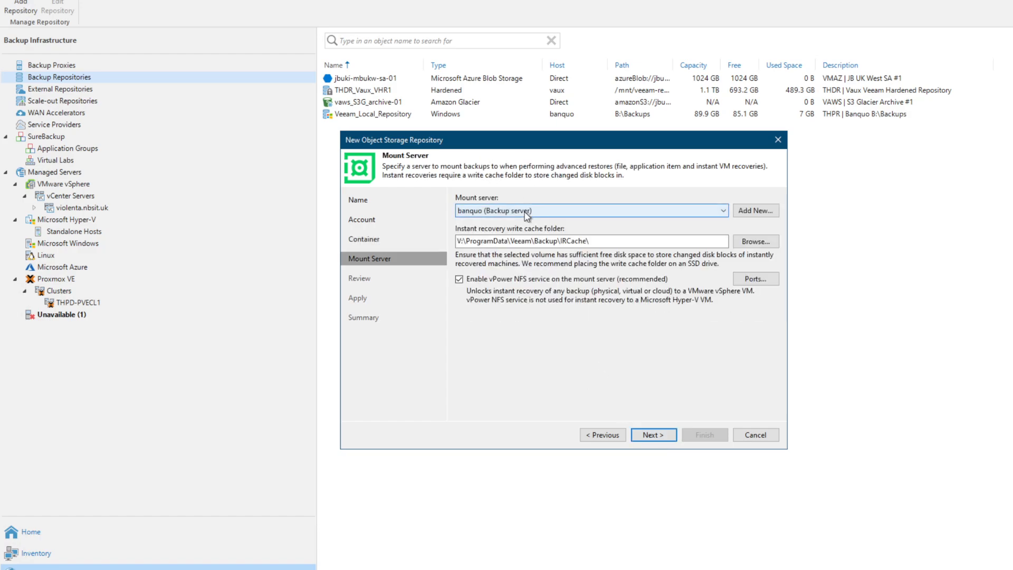
Step: Keep banquo (Backup server) as the mount server, apply the reviewed repository settings and finish the wizard
{"action": "left_click", "coordinate": [565, 210]}
{"action": "left_click", "coordinate": [566, 210]}
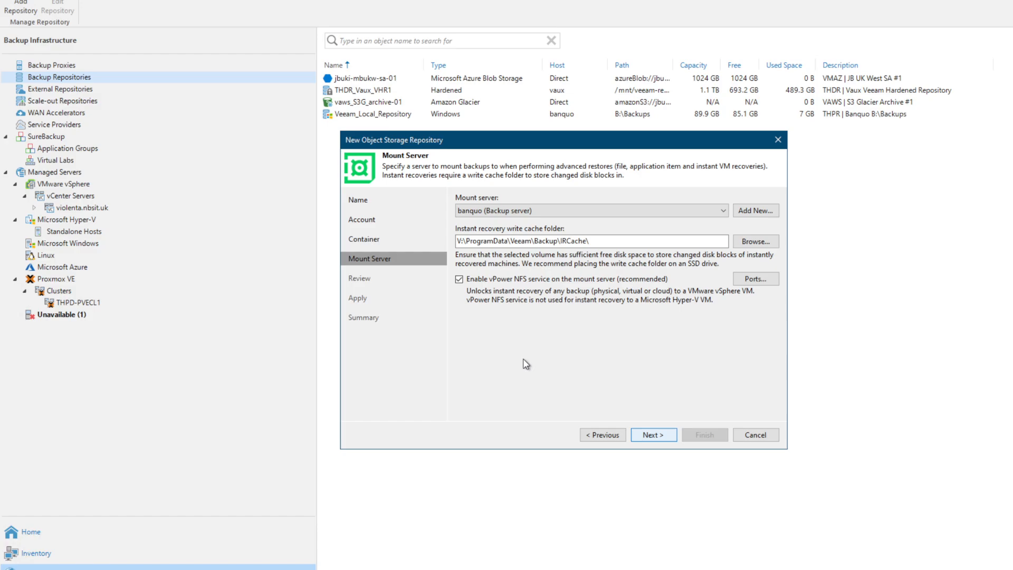
{"action": "key", "text": "Return"}
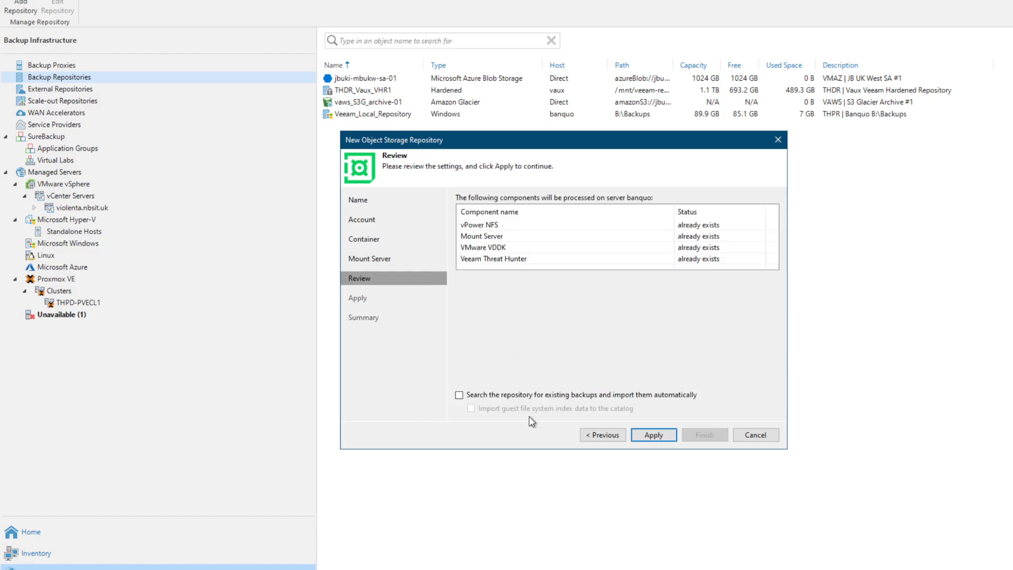
{"action": "left_click", "coordinate": [653, 435]}
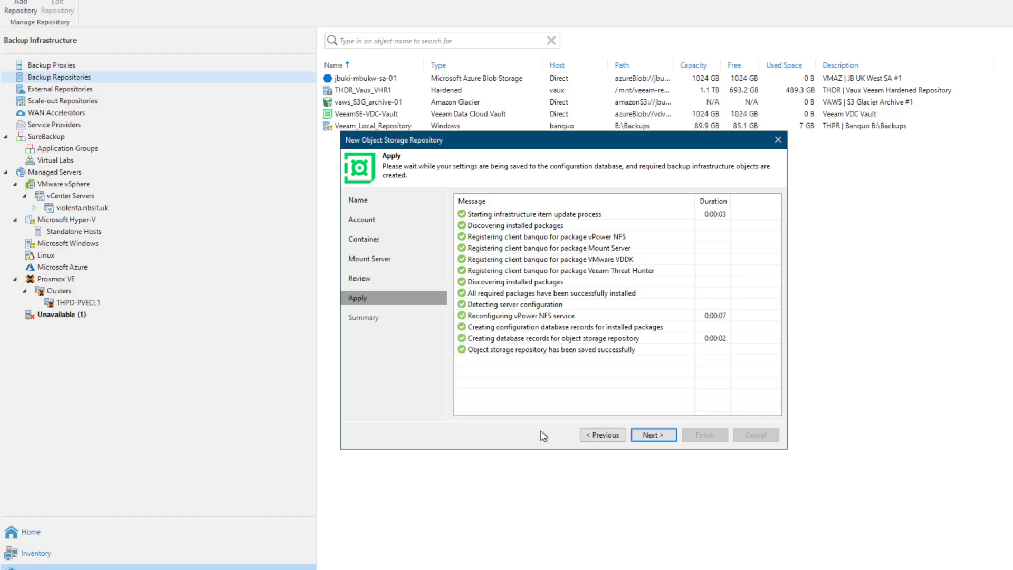
{"action": "left_click", "coordinate": [668, 437]}
{"action": "left_click", "coordinate": [710, 436]}
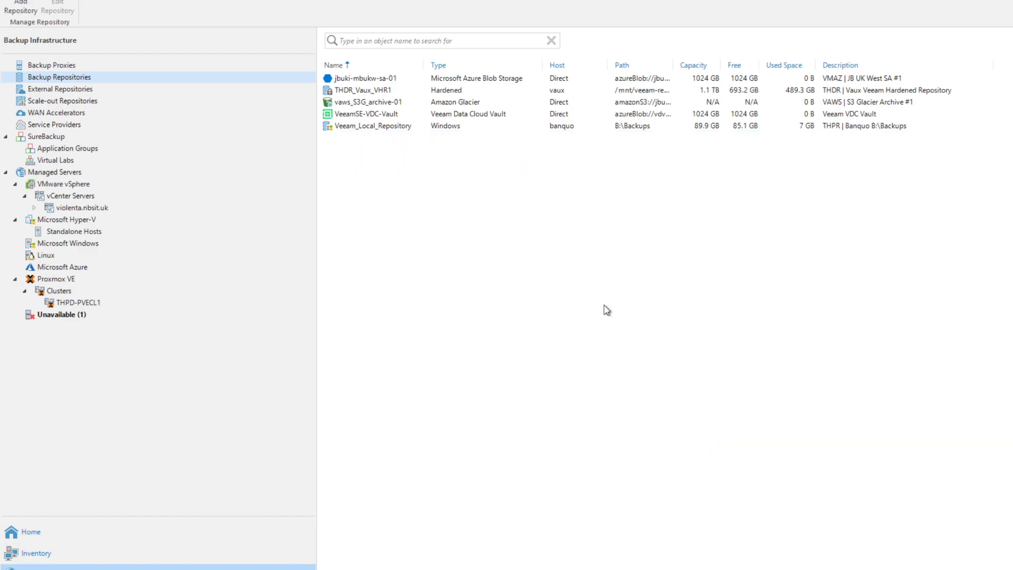
Step: Select the VeeamSE-VDC-Vault repository in the list and open the Home view with the backup jobs
{"action": "left_click", "coordinate": [369, 114]}
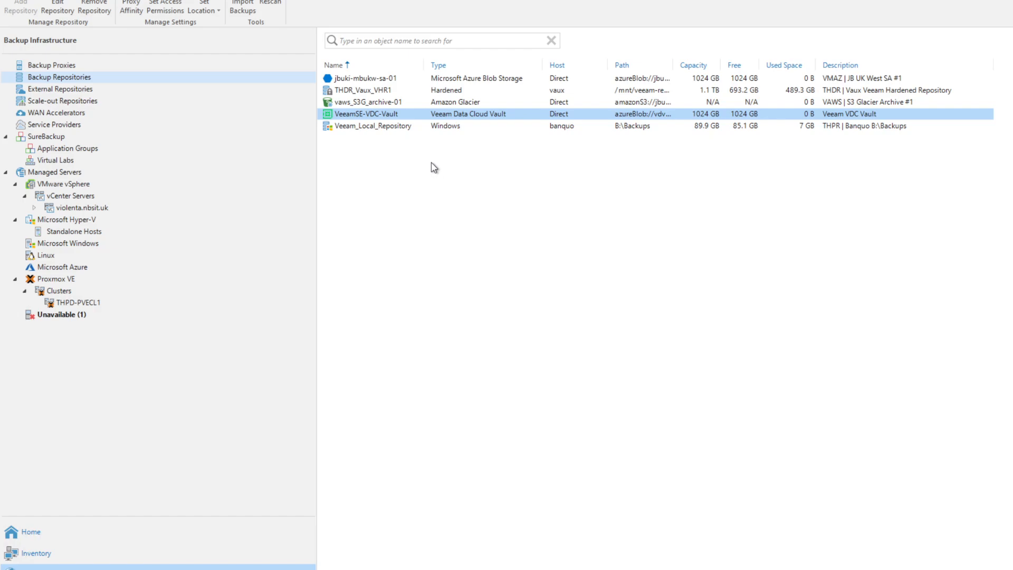
{"action": "left_click", "coordinate": [97, 531]}
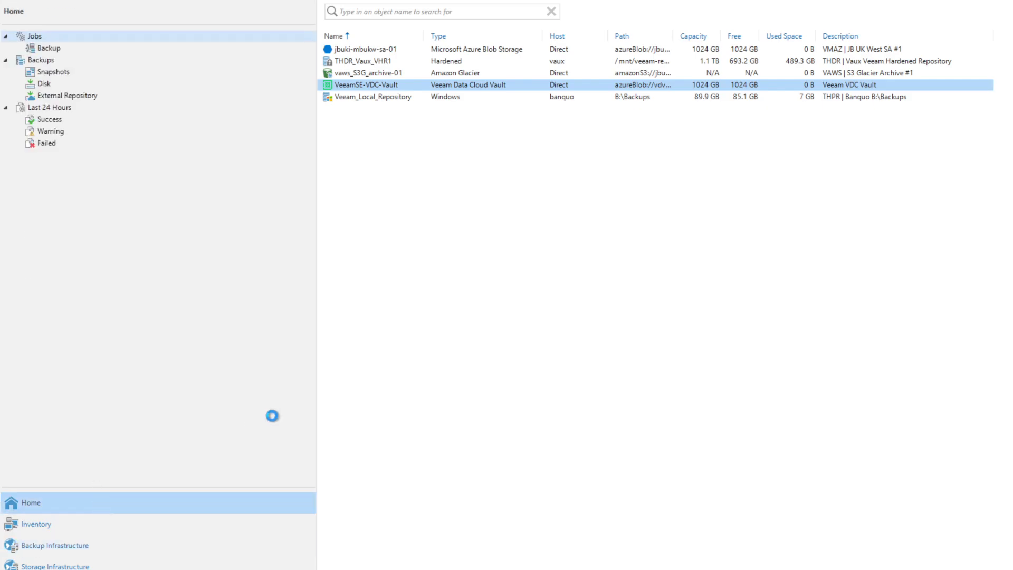
{"action": "left_click", "coordinate": [370, 145]}
{"action": "right_click", "coordinate": [370, 145]}
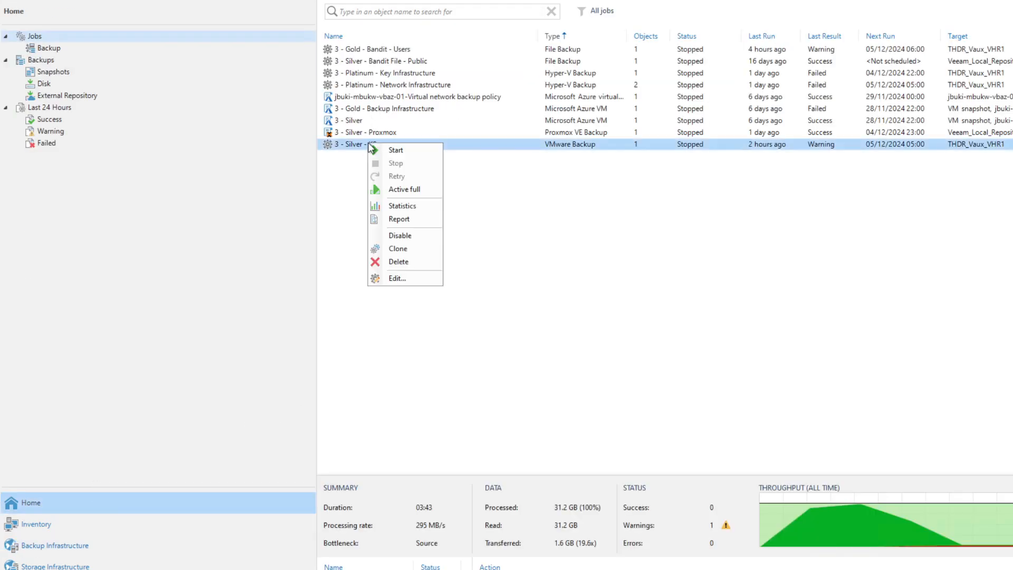
{"action": "left_click", "coordinate": [516, 257]}
{"action": "left_click", "coordinate": [516, 253]}
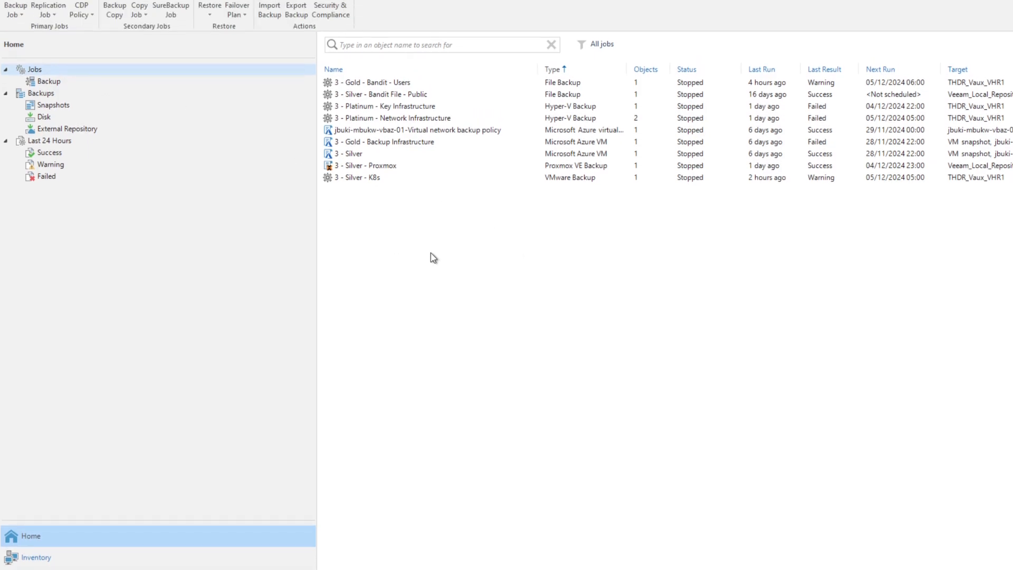
{"action": "right_click", "coordinate": [430, 254]}
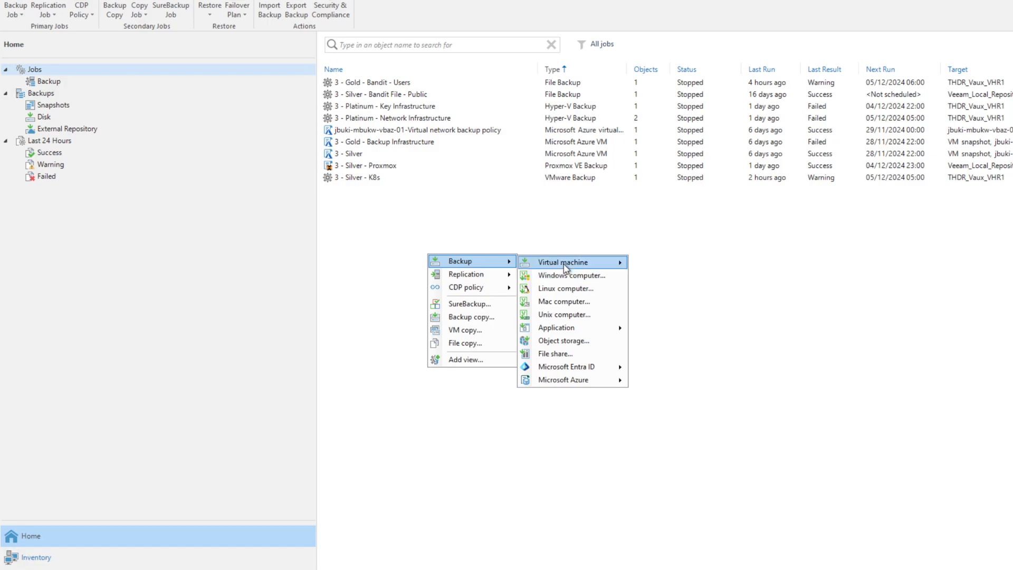
{"action": "mouse_move", "coordinate": [565, 263]}
{"action": "left_click", "coordinate": [371, 222]}
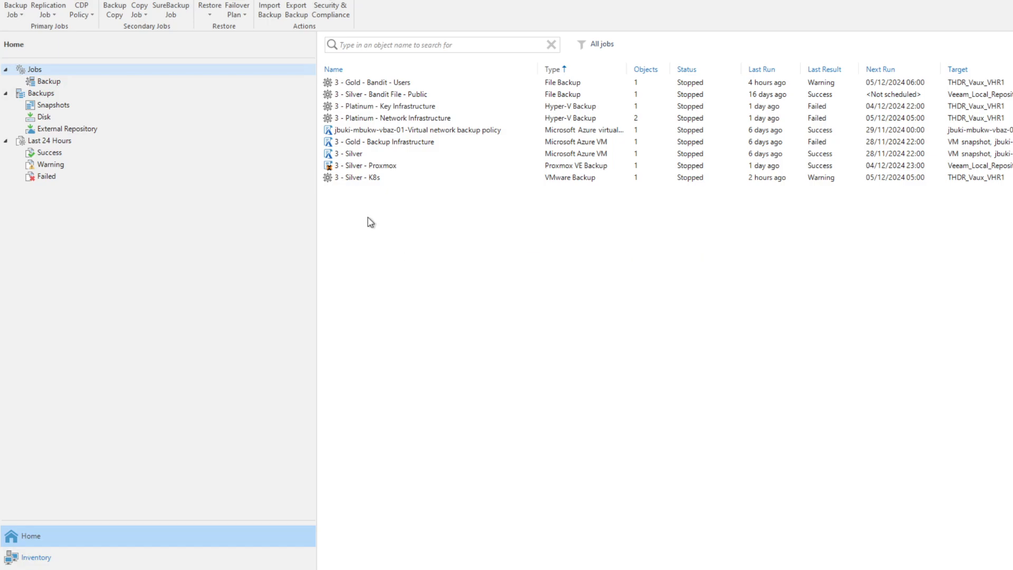
{"action": "right_click", "coordinate": [370, 216]}
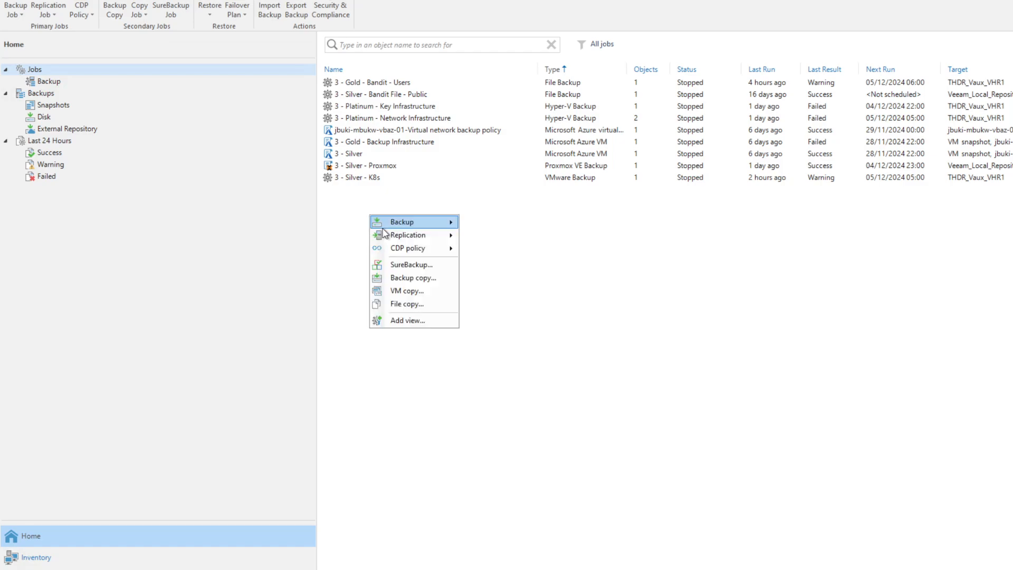
{"action": "left_click", "coordinate": [472, 387]}
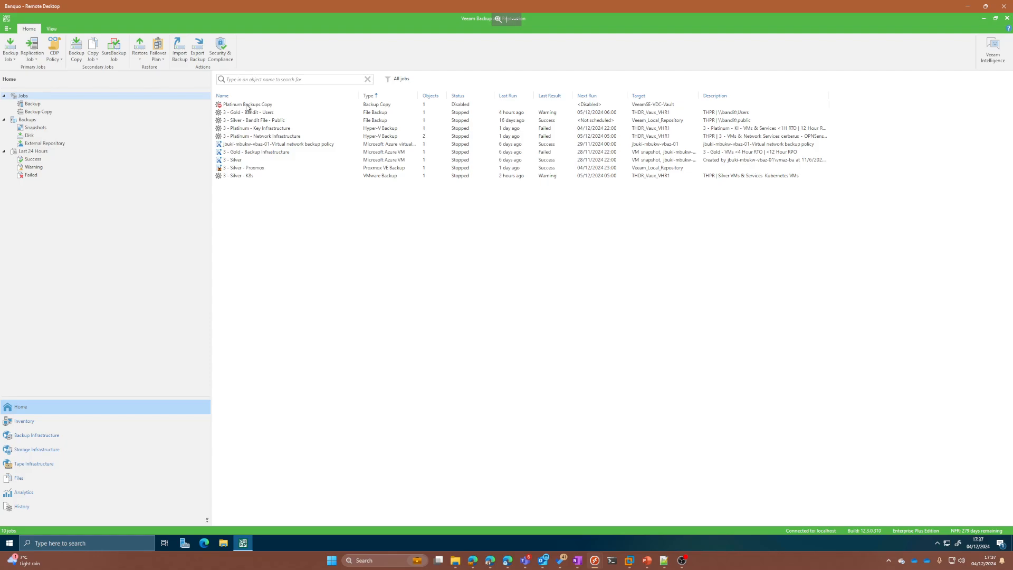
Step: Open the Platinum Backups Copy job for editing and examine its copy mode and source objects
{"action": "left_click", "coordinate": [258, 130]}
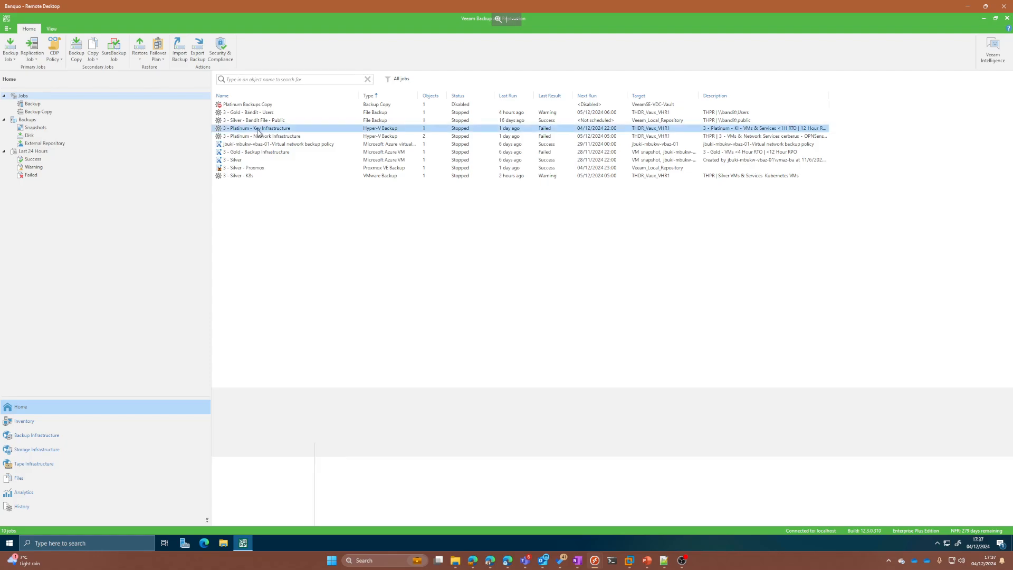
{"action": "left_click", "coordinate": [265, 107]}
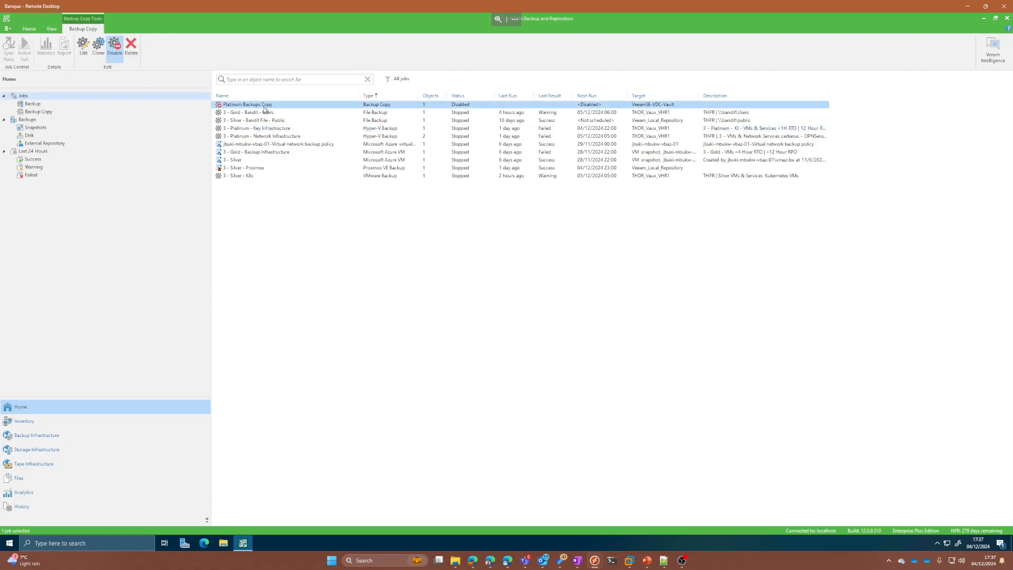
{"action": "right_click", "coordinate": [264, 109]}
{"action": "left_click", "coordinate": [282, 177]}
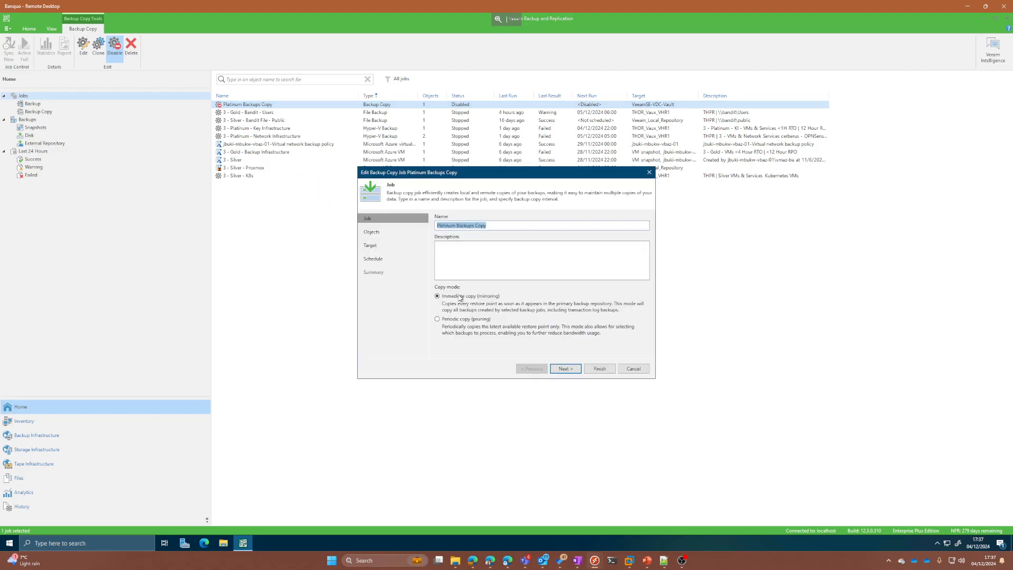
{"action": "left_click", "coordinate": [380, 232]}
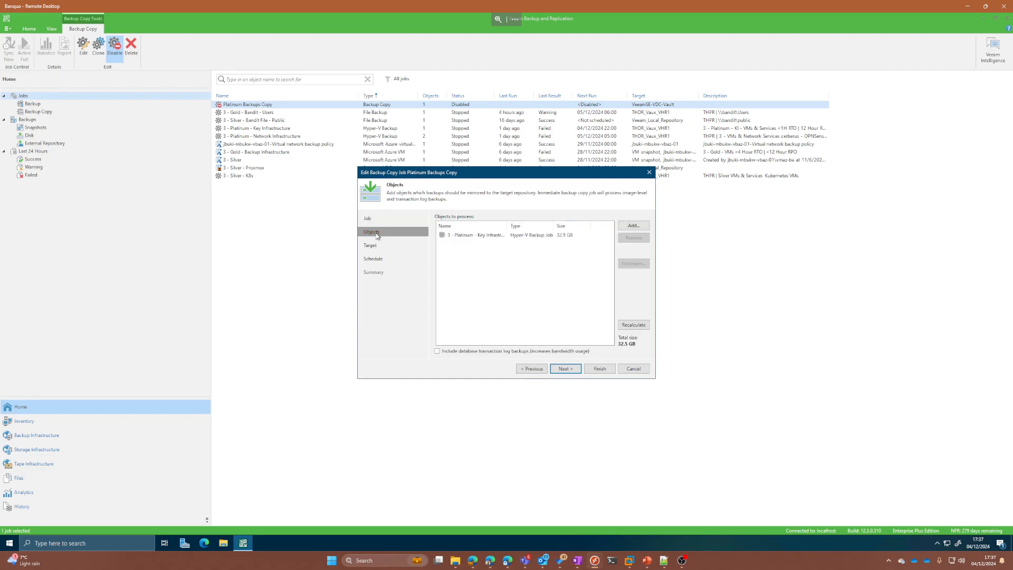
{"action": "left_click", "coordinate": [495, 237]}
Step: Review the copy job's target repository, retention policy and GFS full backup settings, and finish the wizard
{"action": "left_click", "coordinate": [378, 247]}
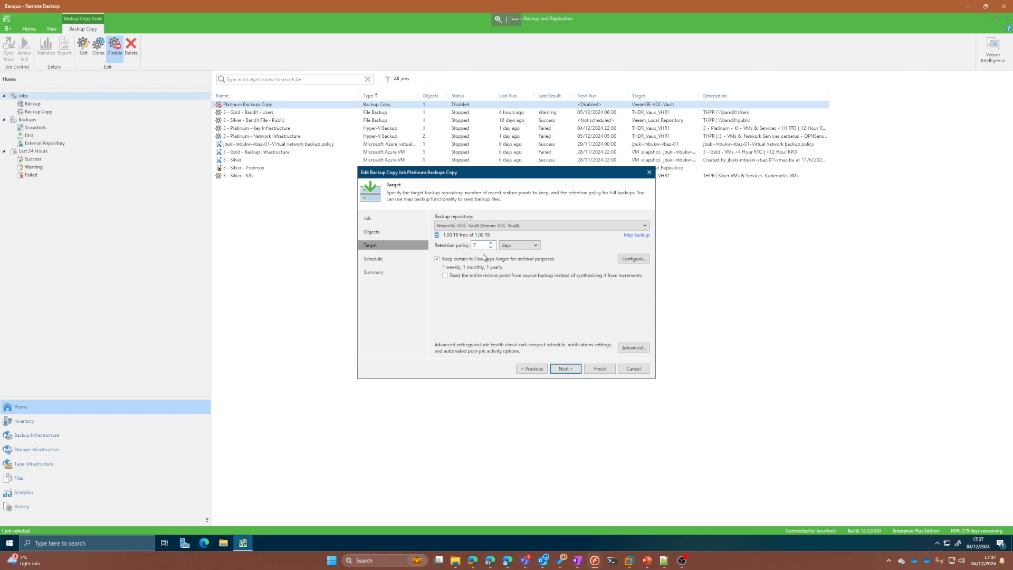
{"action": "left_click", "coordinate": [627, 260]}
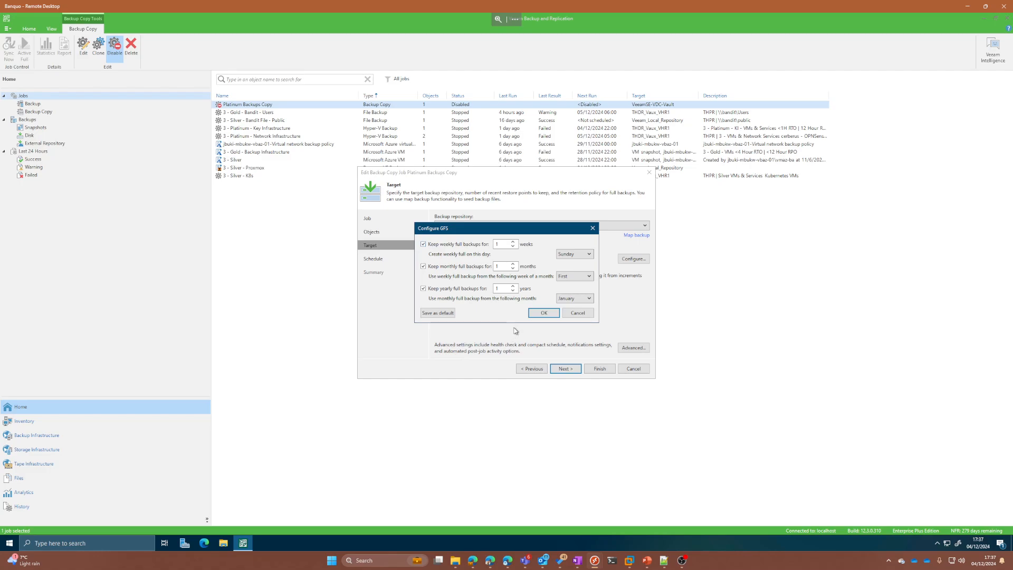
{"action": "left_click", "coordinate": [544, 312]}
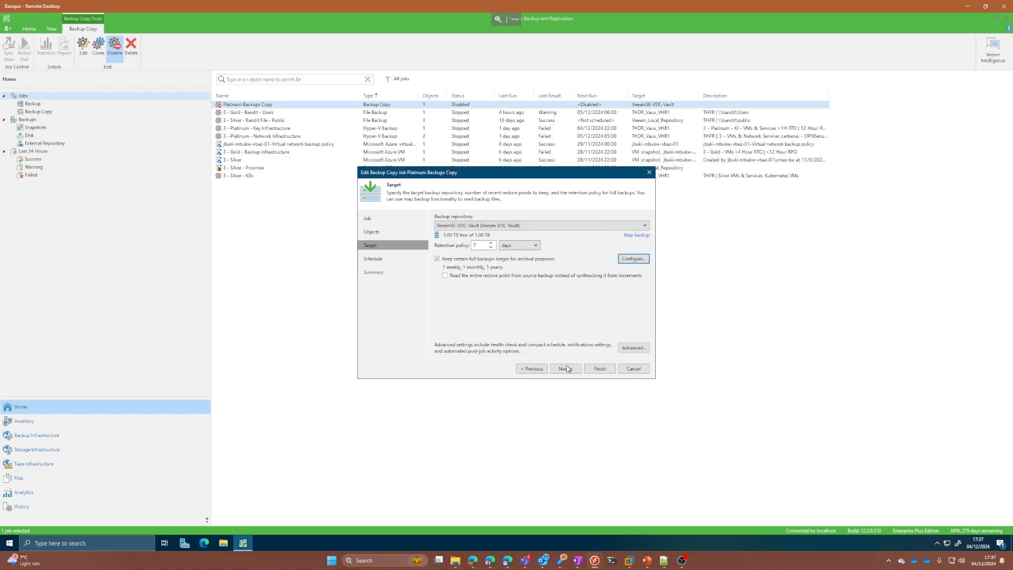
{"action": "left_click", "coordinate": [601, 369]}
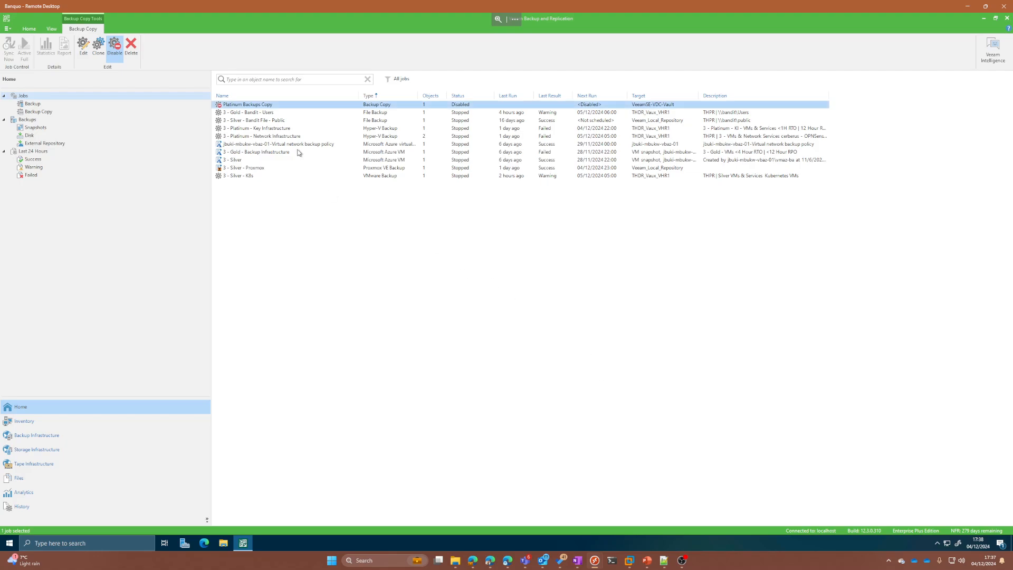
{"action": "left_click", "coordinate": [353, 234]}
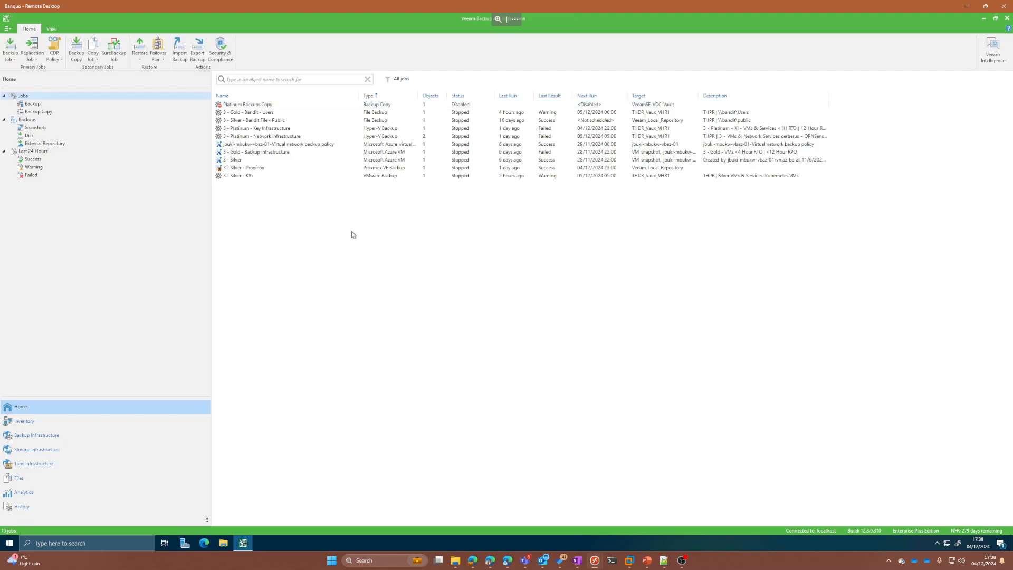